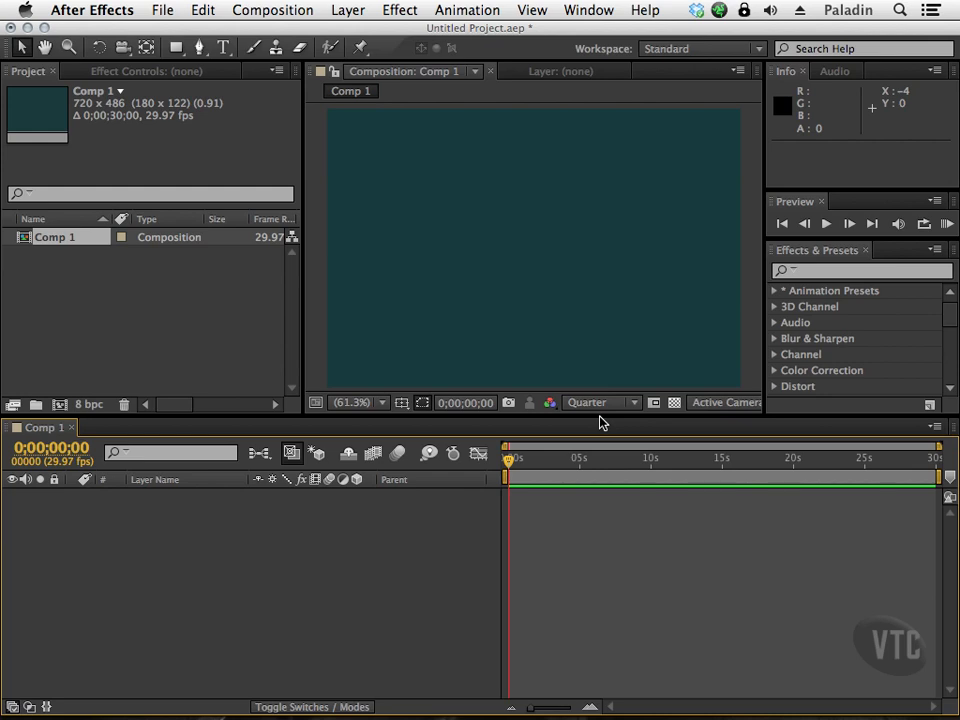
Step: Create a new full-frame 720 × 486 px solid layer in dark blue
left_click(346, 12)
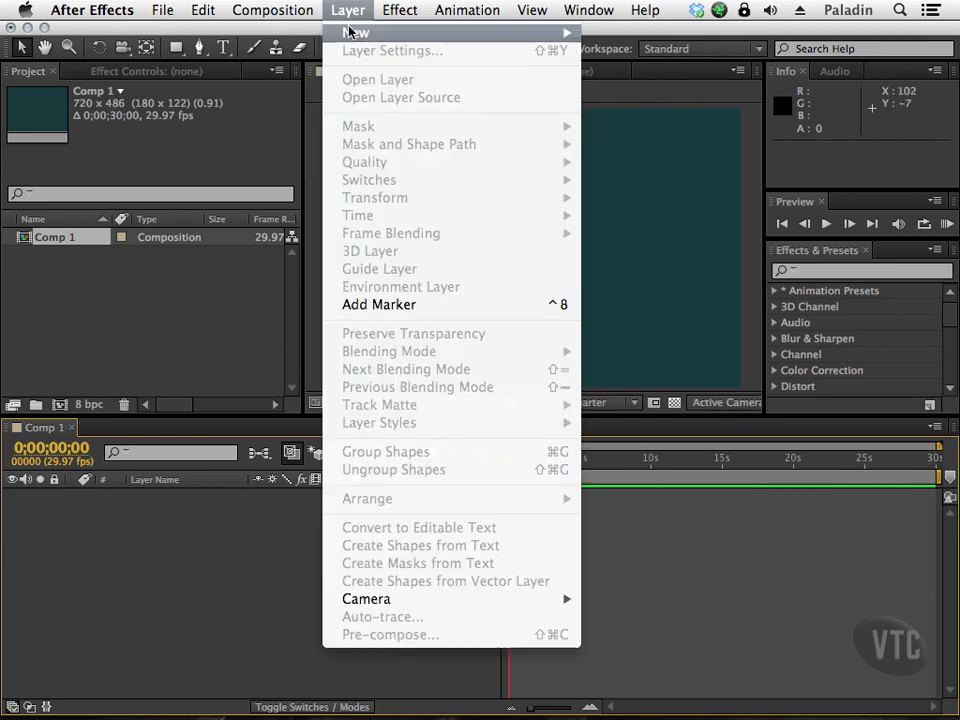
mouse_move(352, 32)
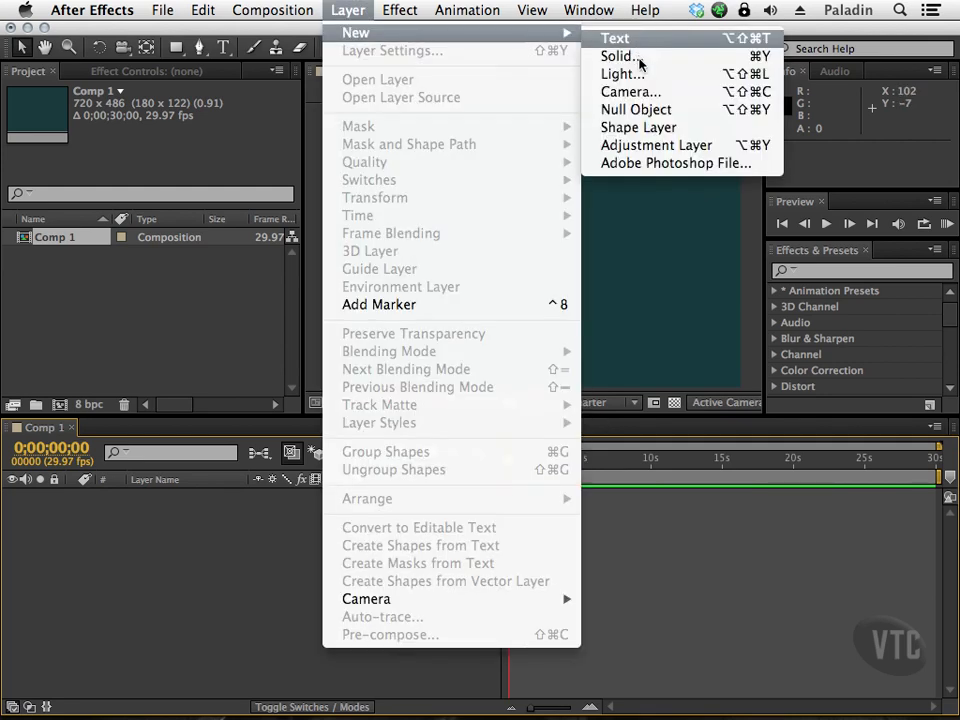
left_click(700, 58)
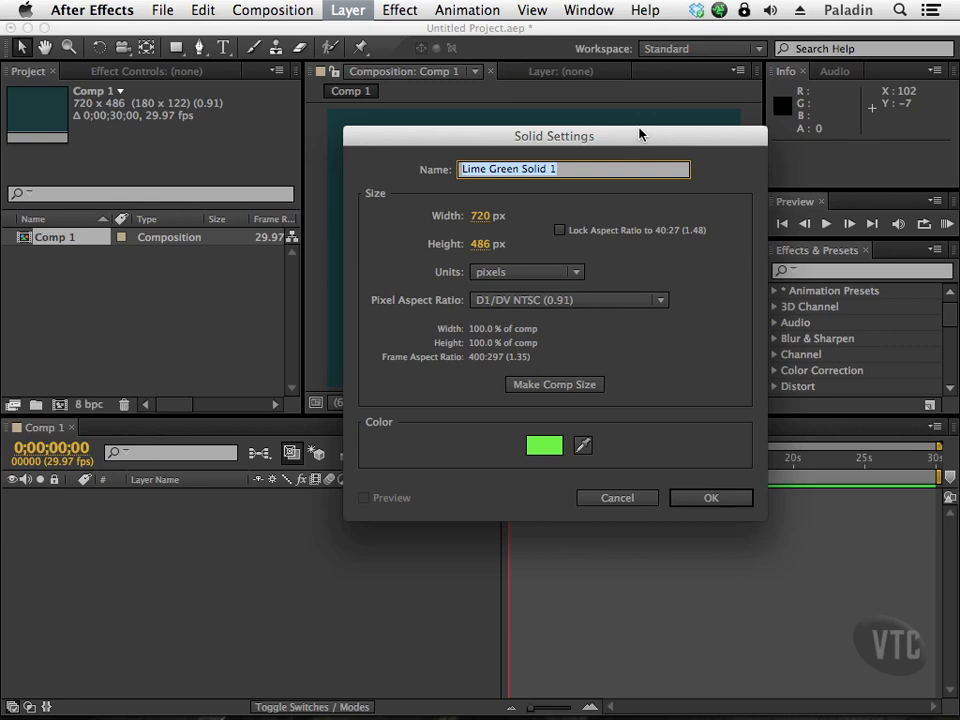
left_click(544, 447)
left_click(622, 364)
left_click(587, 456)
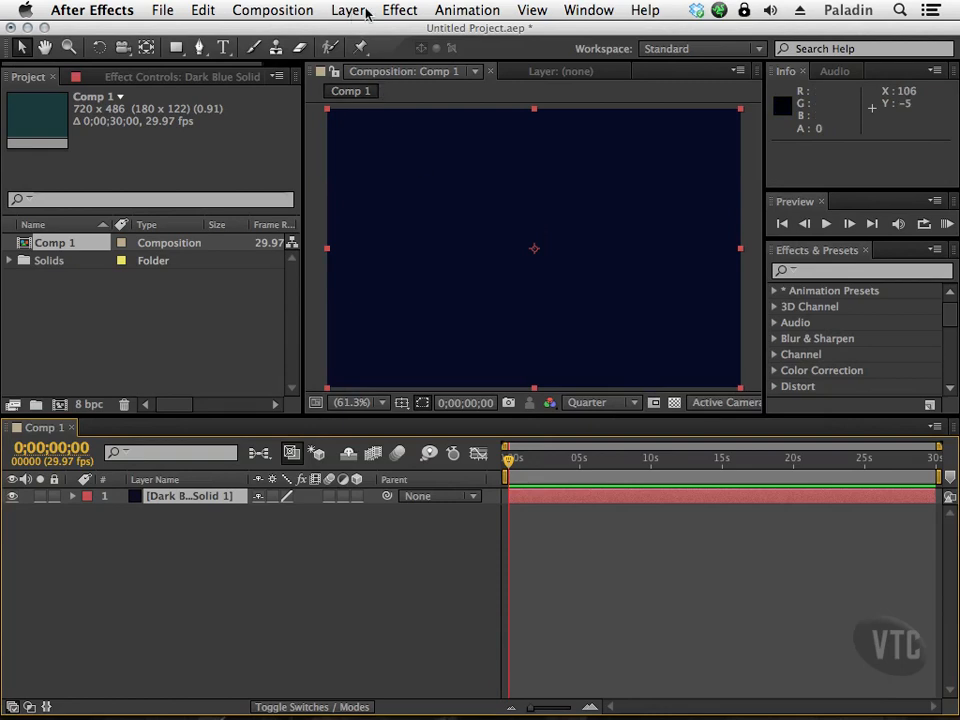
Step: Apply the CC Snowfall simulation effect to the solid with its opacity at 100 and preview the snow across the first seconds
left_click(402, 12)
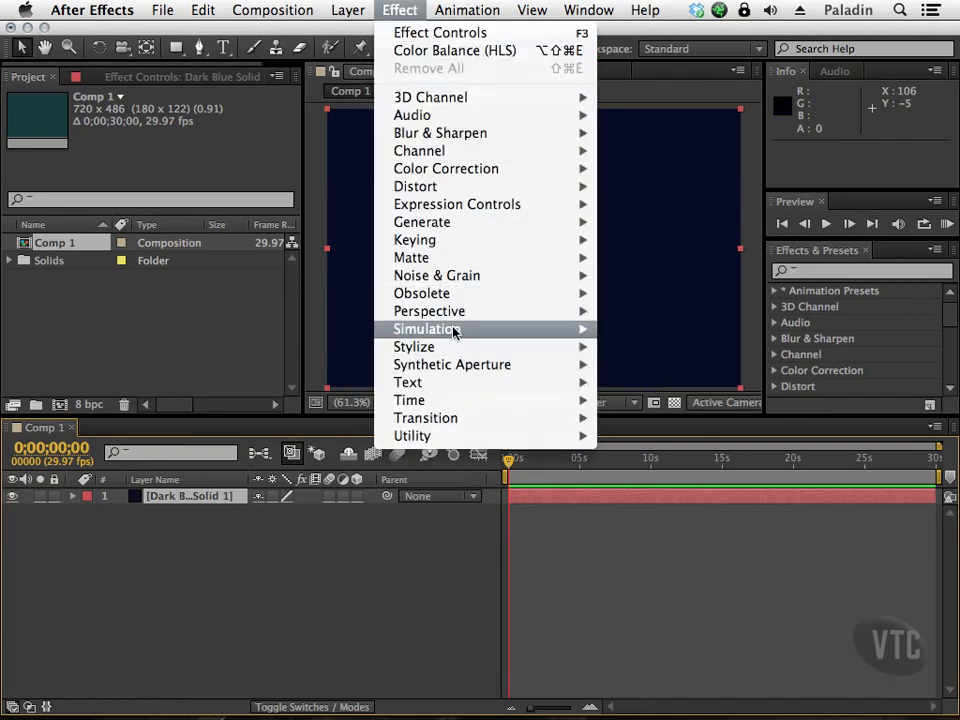
mouse_move(480, 333)
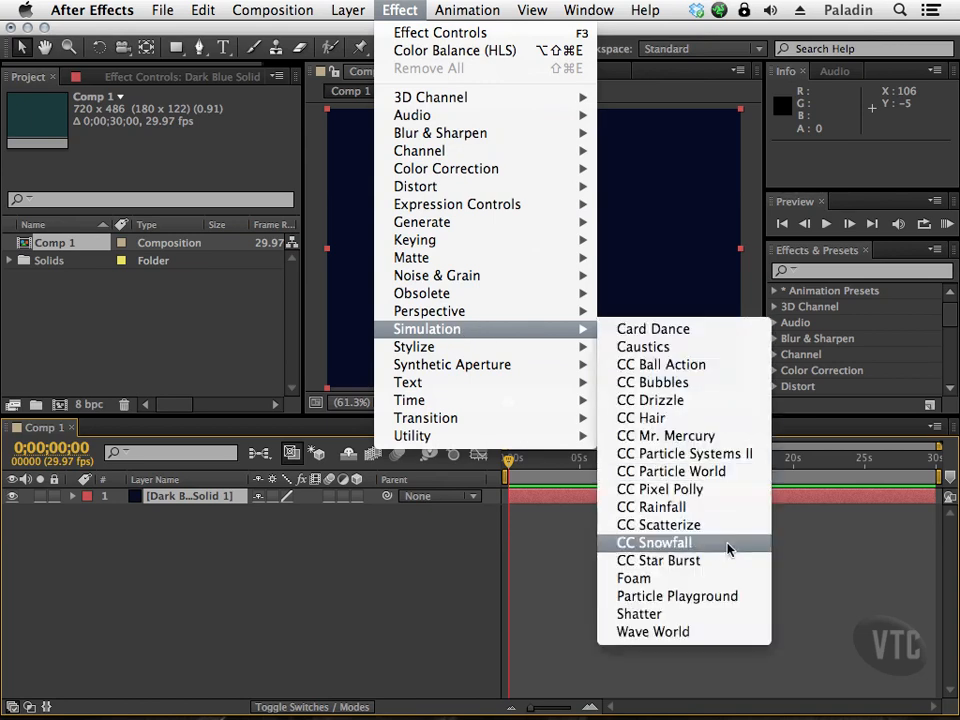
left_click(719, 543)
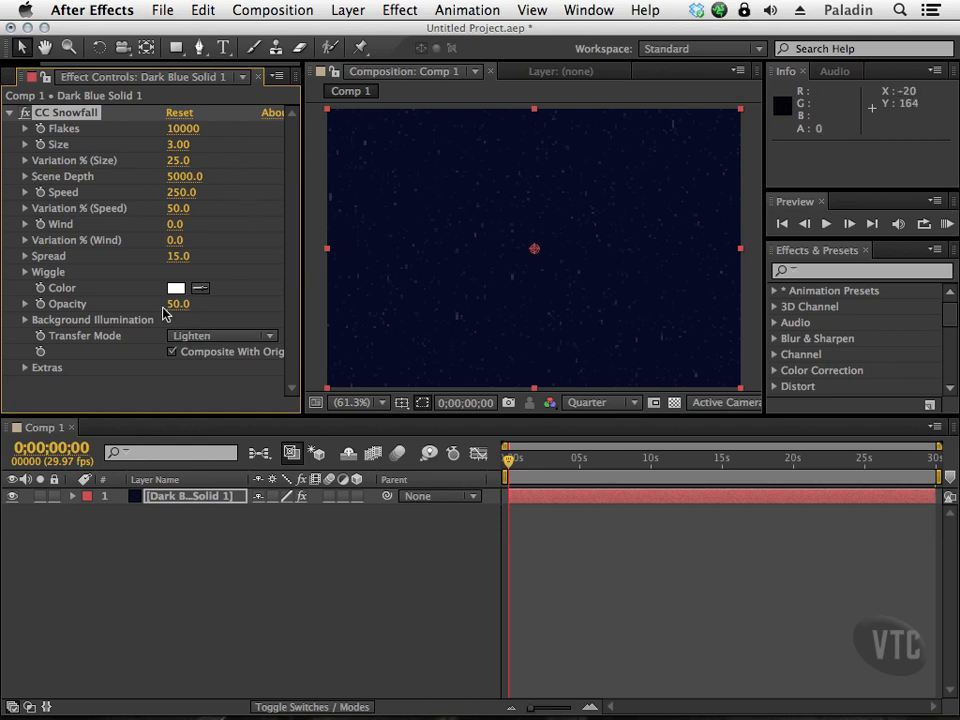
left_click_drag(178, 304, 244, 298)
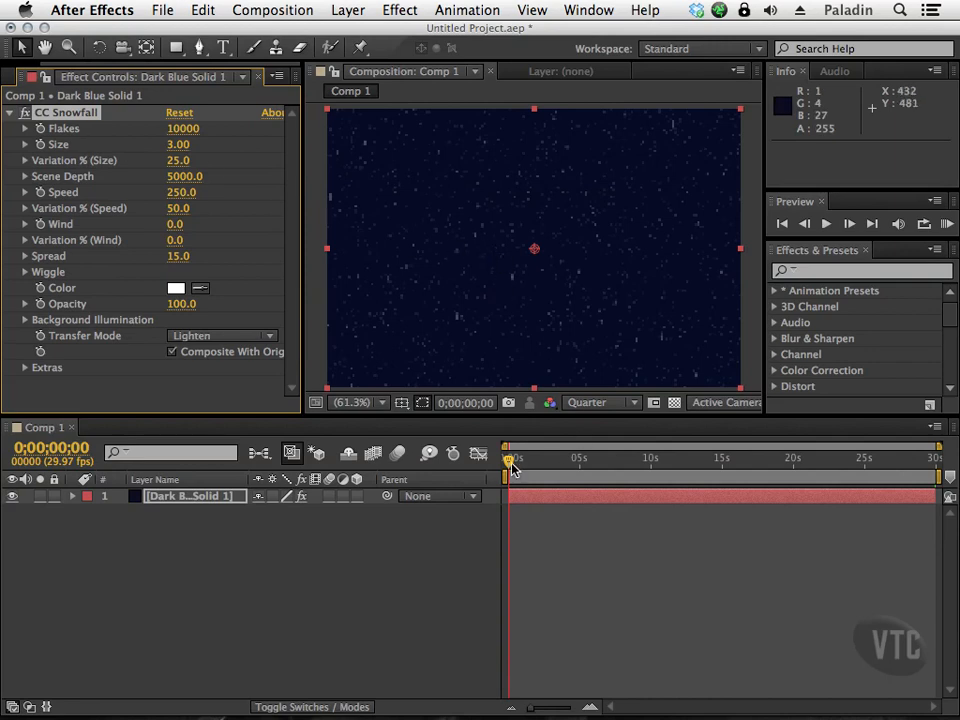
left_click_drag(509, 462, 598, 480)
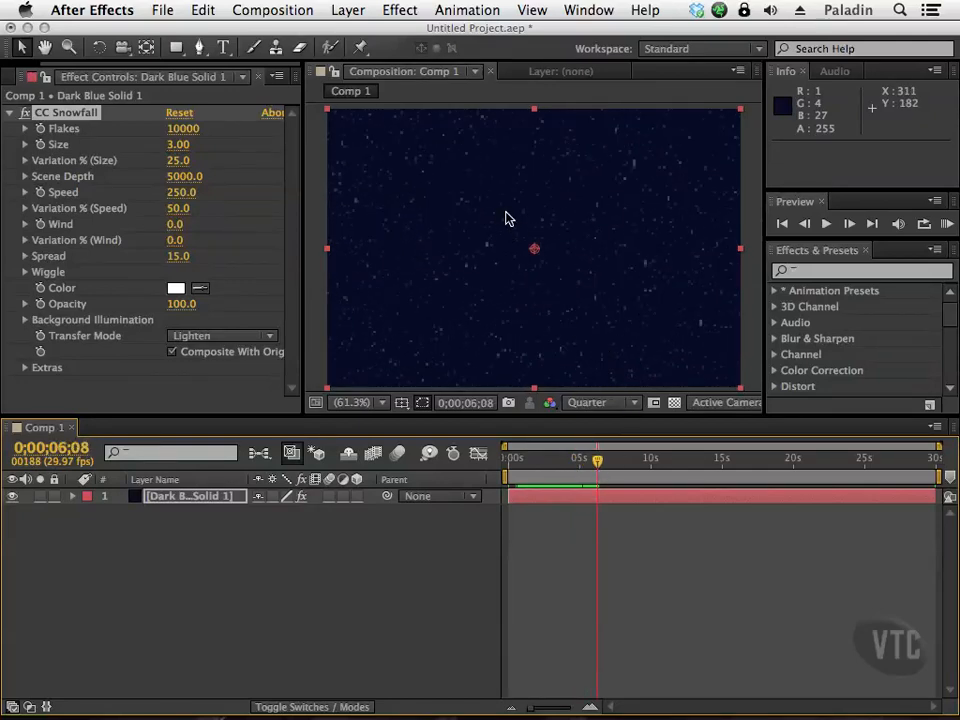
left_click_drag(600, 460, 525, 462)
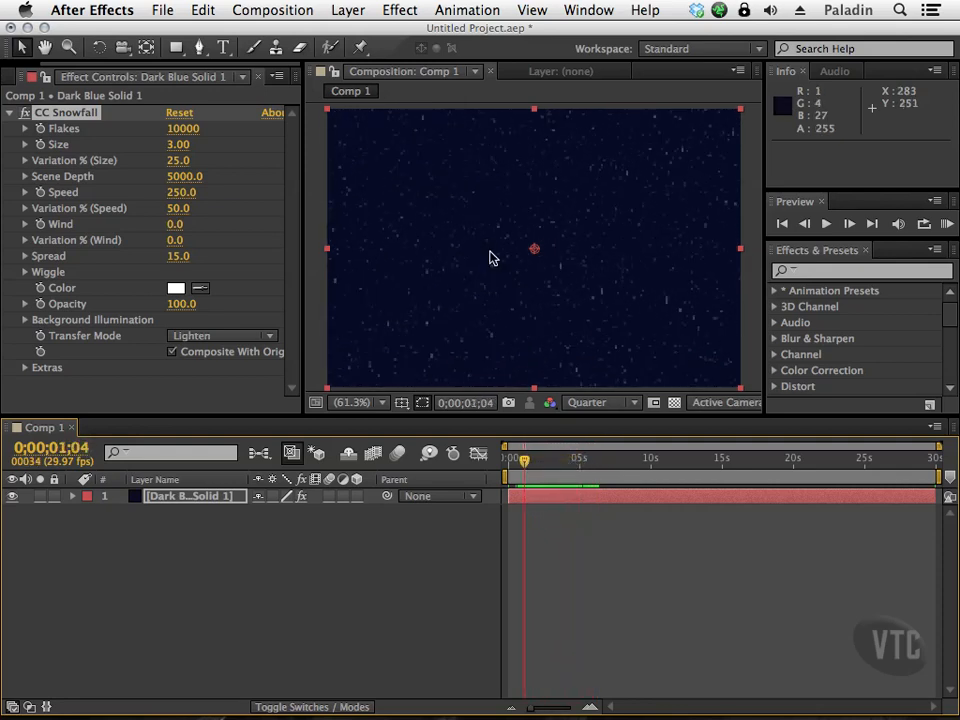
Step: Resize the dark blue solid freehand to about 103 by 113 percent and reposition it at about 388, 237
left_click_drag(411, 302, 476, 243)
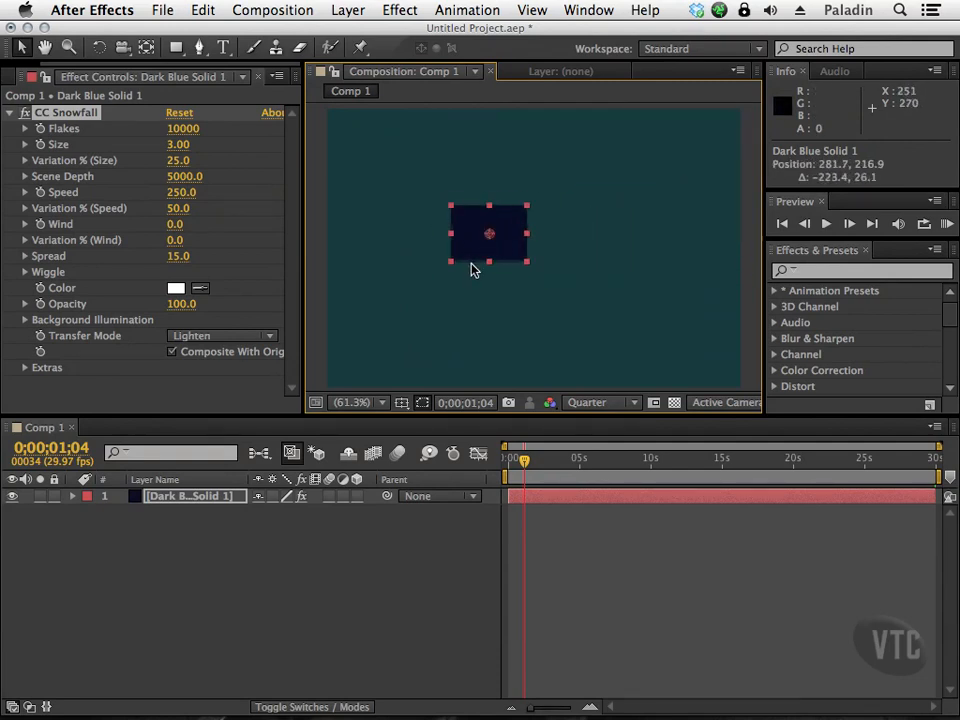
left_click_drag(528, 263, 716, 400)
left_click_drag(639, 298, 678, 300)
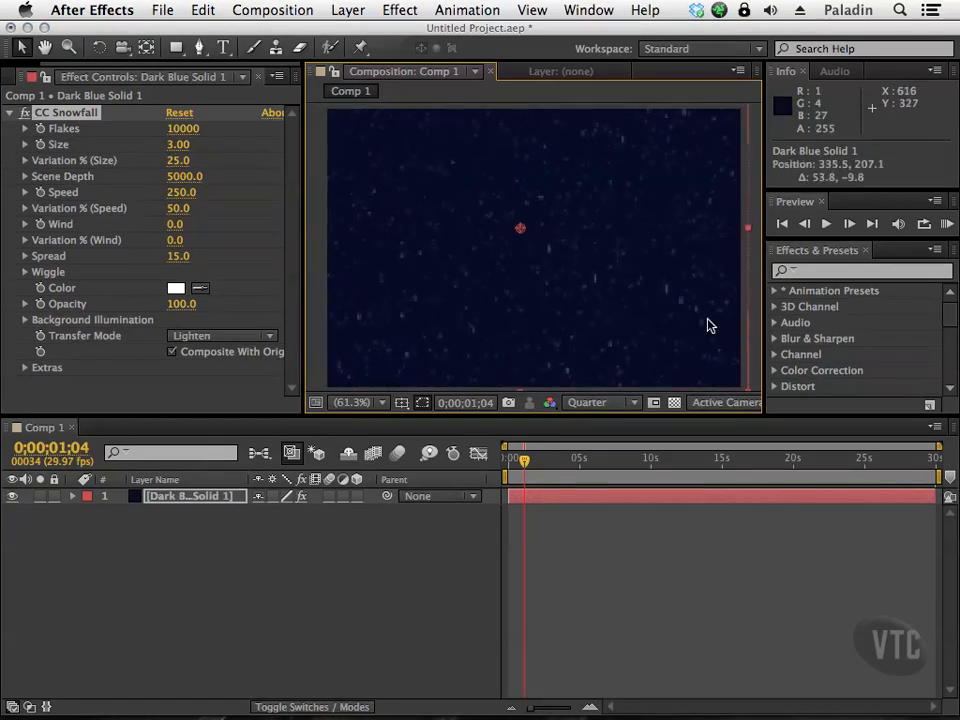
left_click_drag(748, 391, 716, 363)
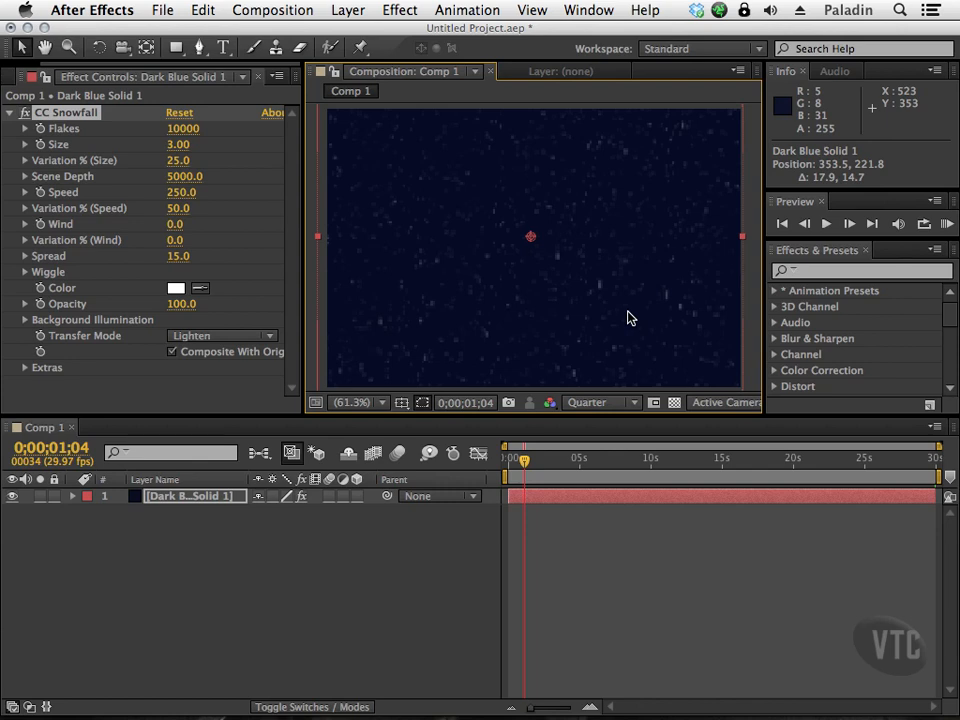
left_click_drag(424, 227, 488, 259)
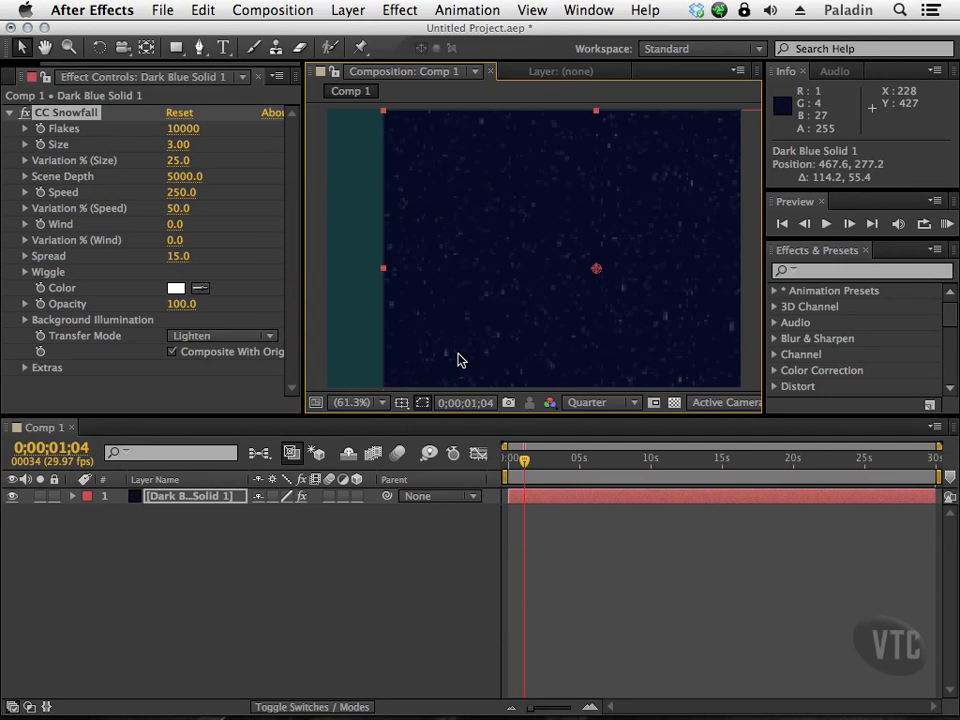
left_click_drag(467, 212, 477, 208)
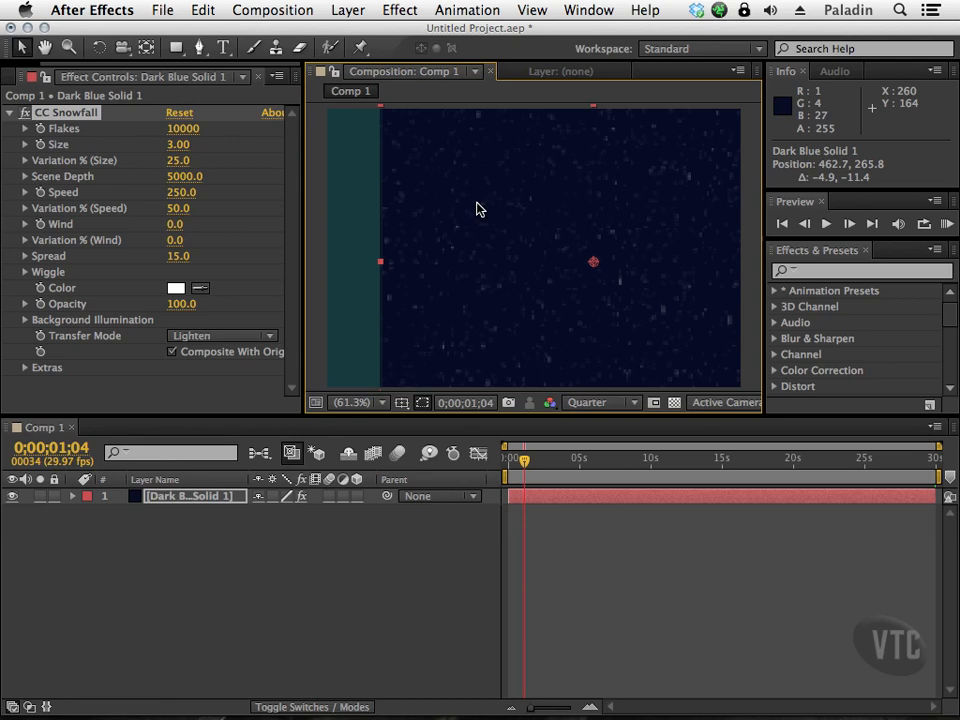
left_click_drag(497, 223, 458, 207)
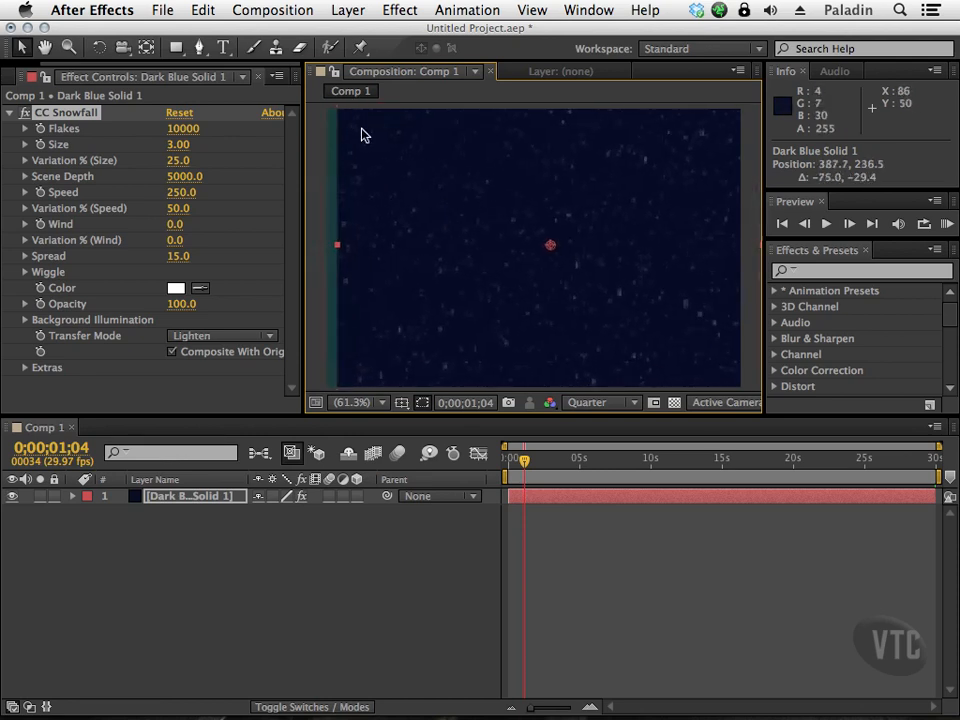
Step: Remove the CC Snowfall effect from the solid and shift the layer to about 371, 235 so it covers the frame's edge
left_click(399, 10)
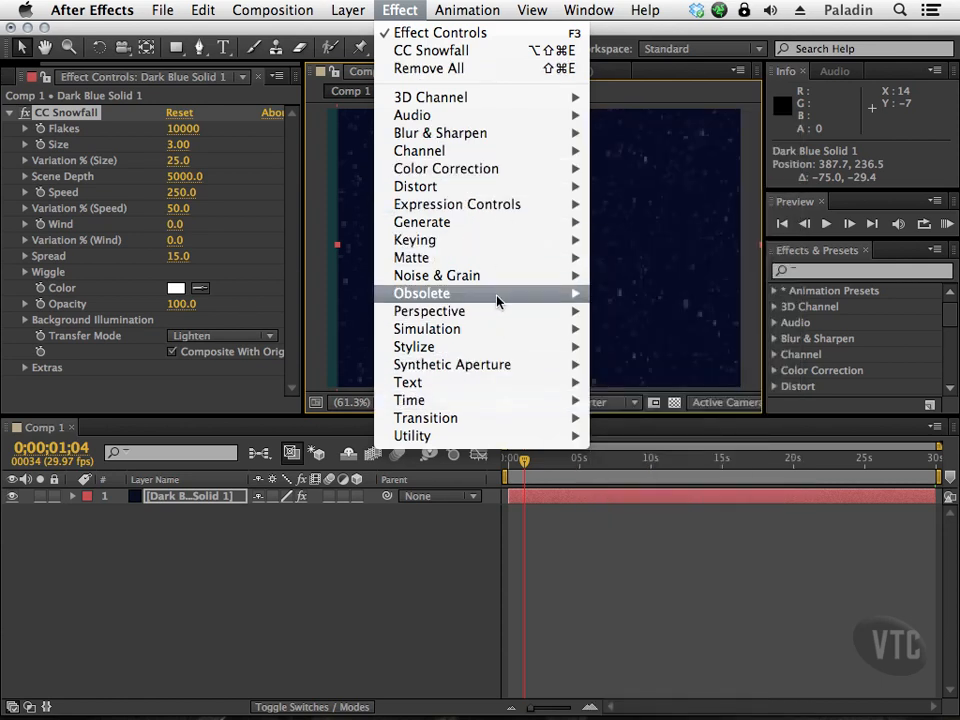
left_click(358, 262)
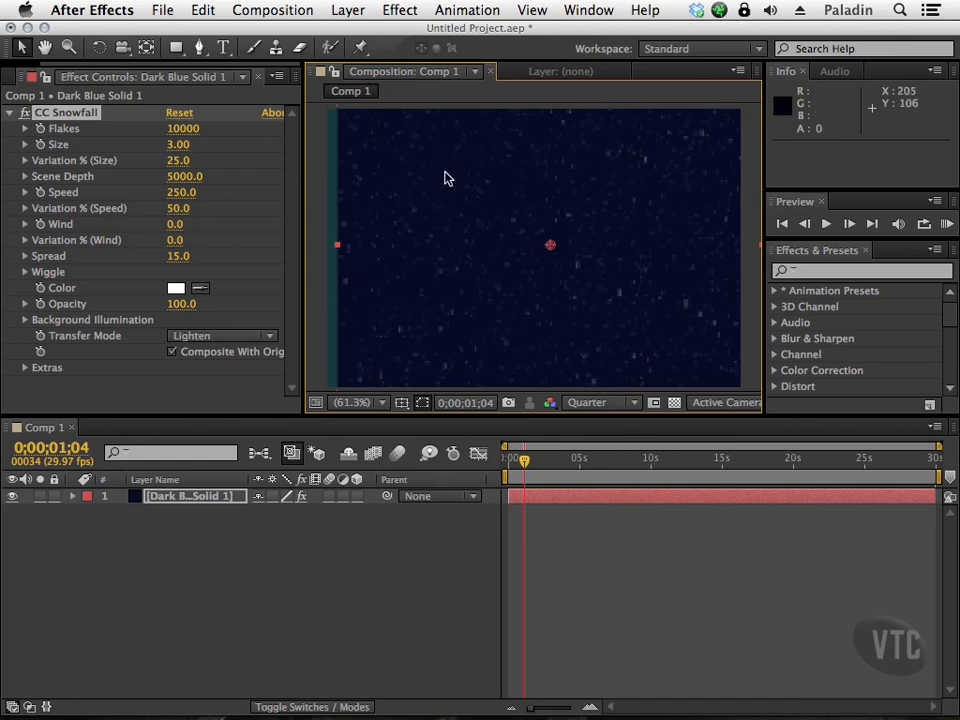
key("Delete")
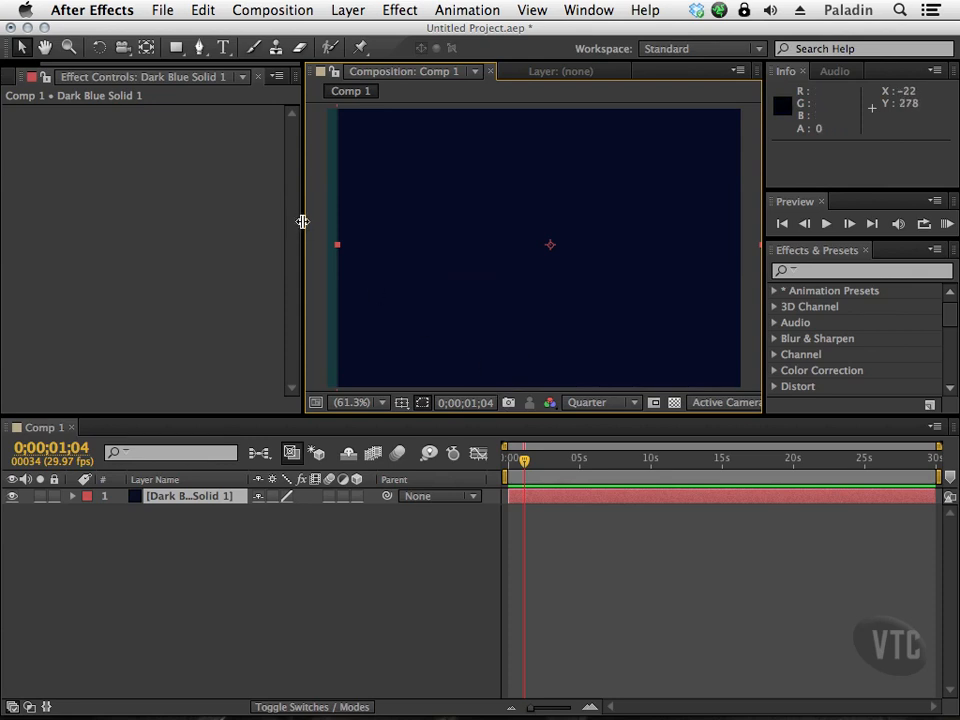
left_click_drag(452, 229, 439, 229)
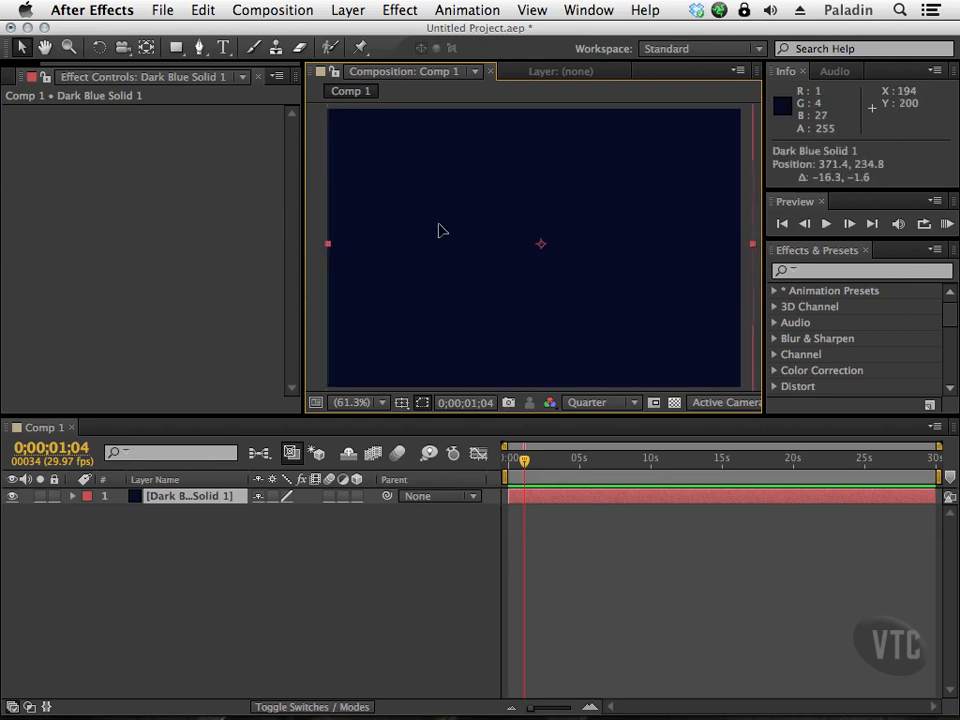
Step: Add a 100% opacity keyframe to the dark blue solid at 0;00;00;00
left_click_drag(515, 463, 506, 463)
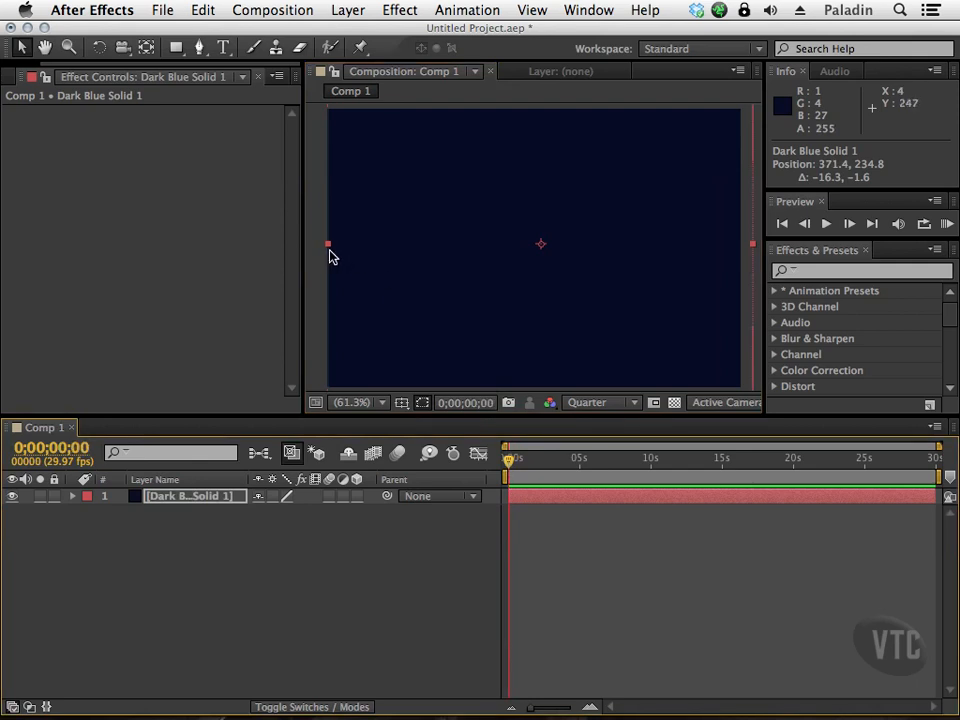
mouse_move(508, 463)
left_mouse_down()
mouse_move(614, 466)
mouse_move(508, 464)
left_mouse_up()
left_click(72, 497)
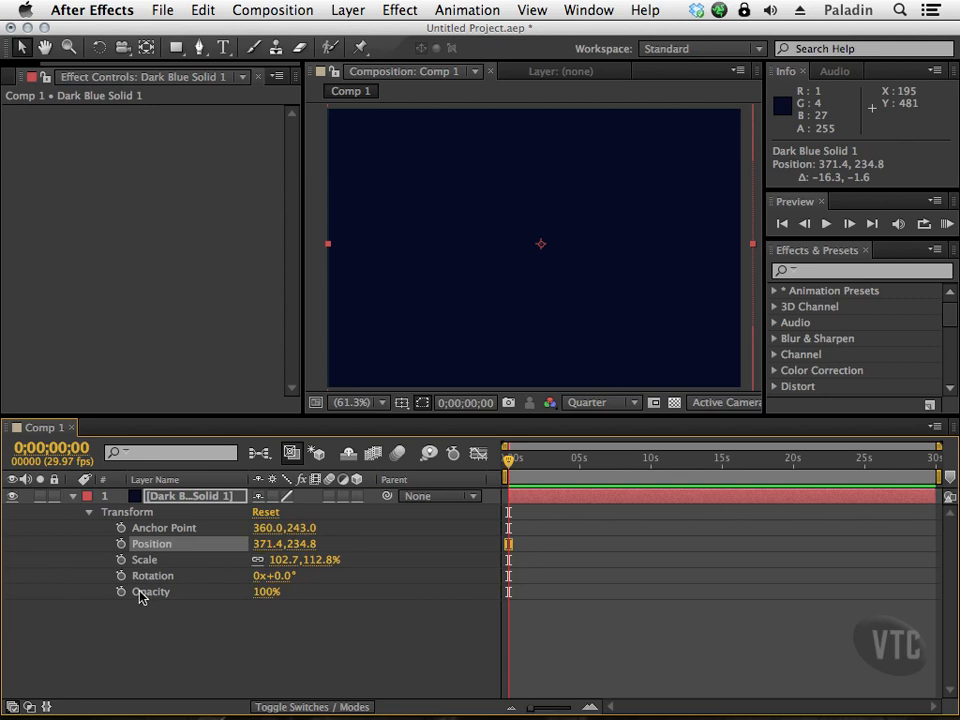
left_click(121, 592)
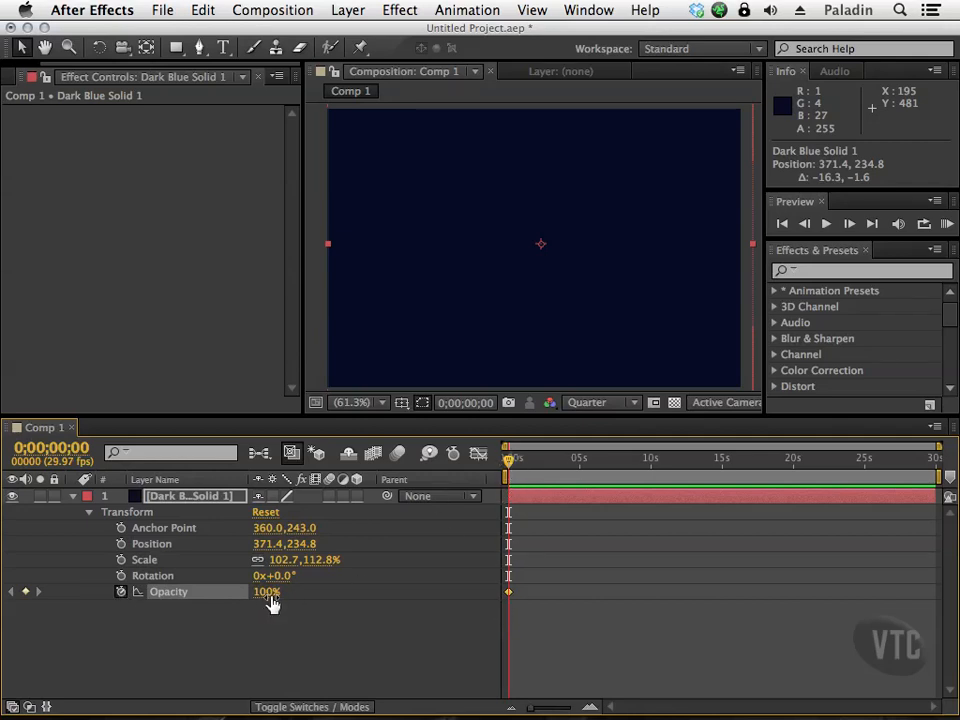
Step: Add a lower opacity keyframe at about 10 seconds on the solid, preview the fade and return to the composition's start
left_click_drag(510, 463, 650, 477)
left_click_drag(270, 594, 198, 598)
left_click_drag(644, 460, 600, 467)
left_click_drag(648, 477, 493, 463)
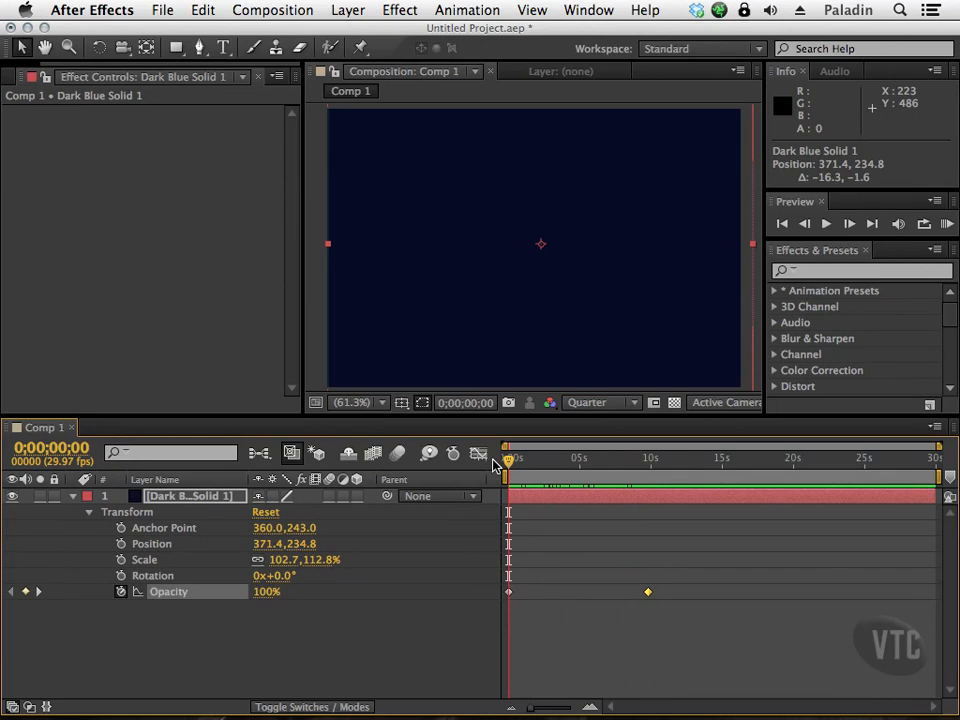
mouse_move(508, 460)
left_mouse_down()
mouse_move(589, 461)
mouse_move(508, 460)
left_mouse_up()
left_click(350, 12)
mouse_move(349, 31)
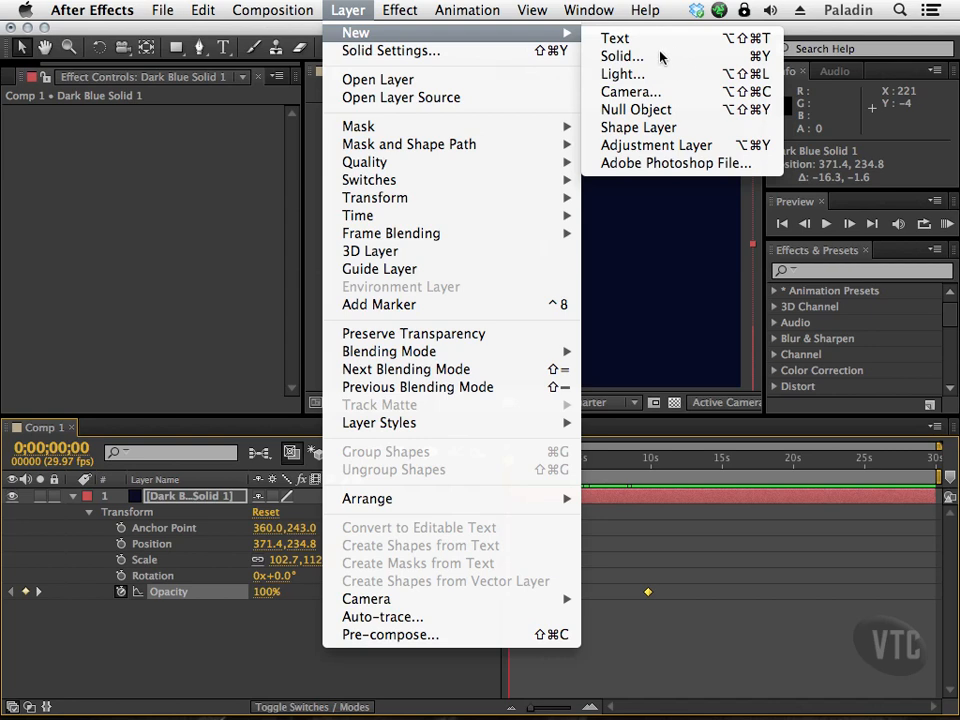
left_click(213, 212)
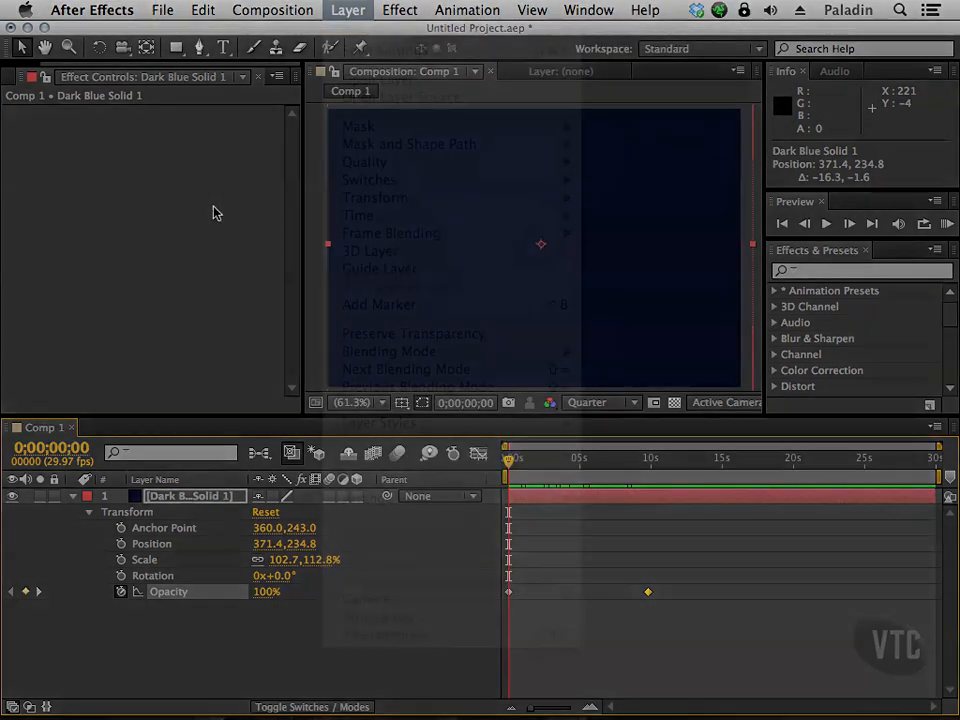